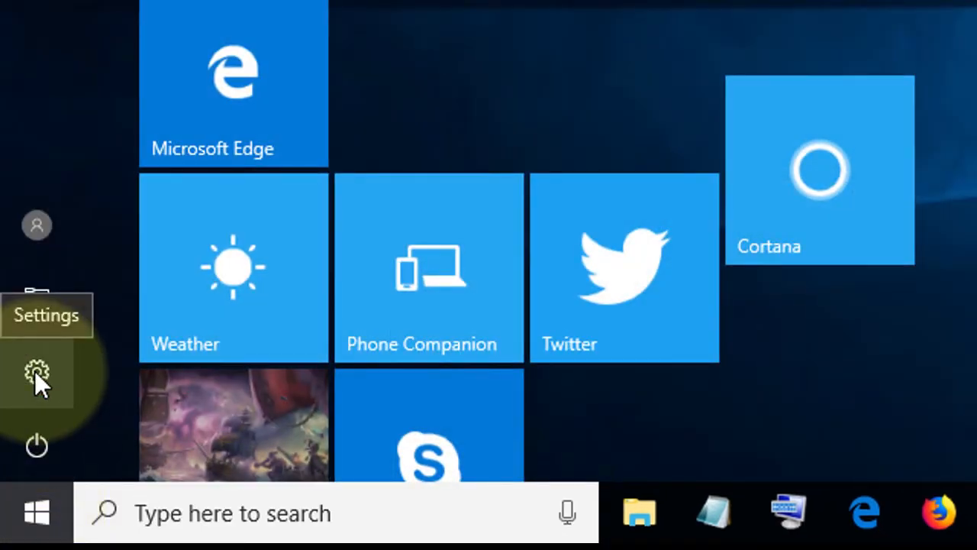
Open the Personalization settings and set the desktop background type to Picture
{"action": "left_click", "coordinate": [36, 373]}
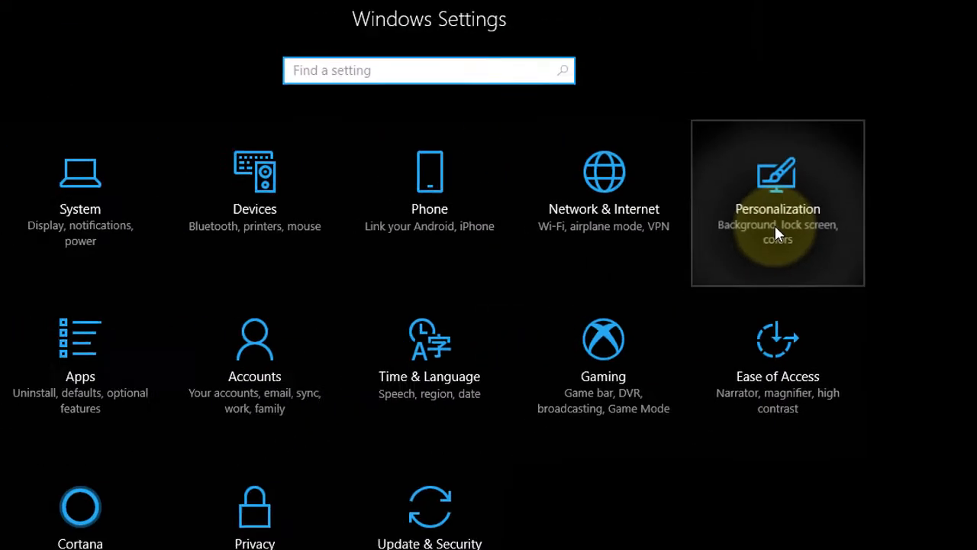
{"action": "left_click", "coordinate": [775, 225]}
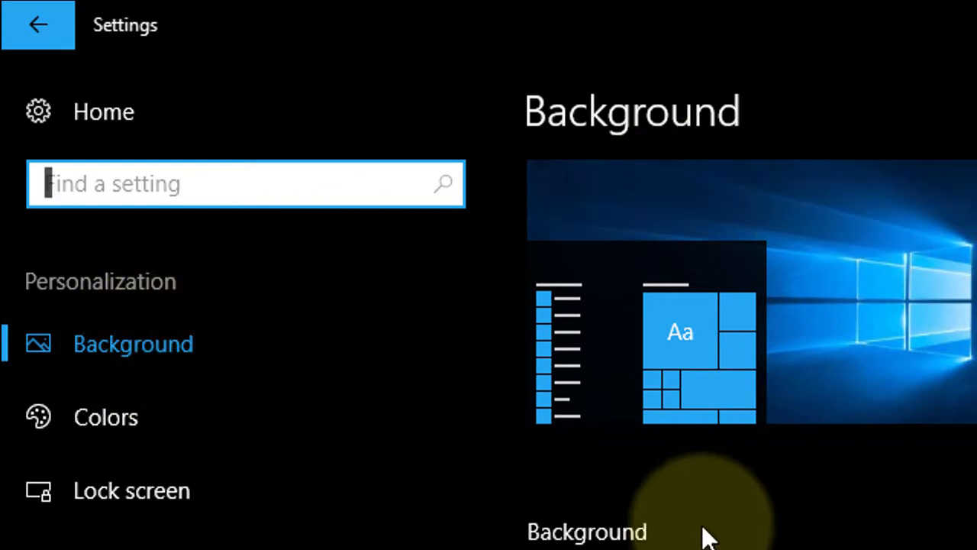
{"action": "scroll", "coordinate": [707, 535], "scroll_direction": "down", "scroll_amount": 3}
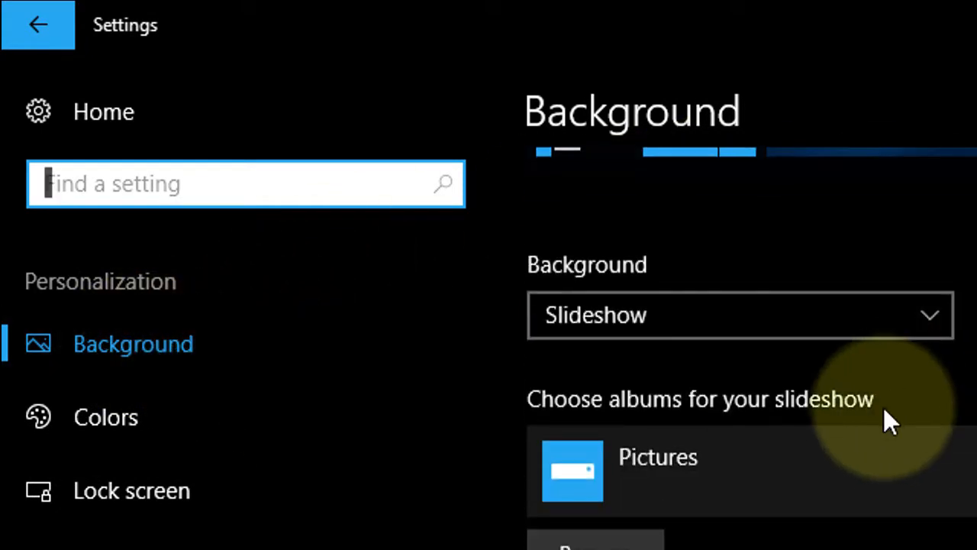
{"action": "scroll", "coordinate": [868, 429], "scroll_direction": "up", "scroll_amount": 3}
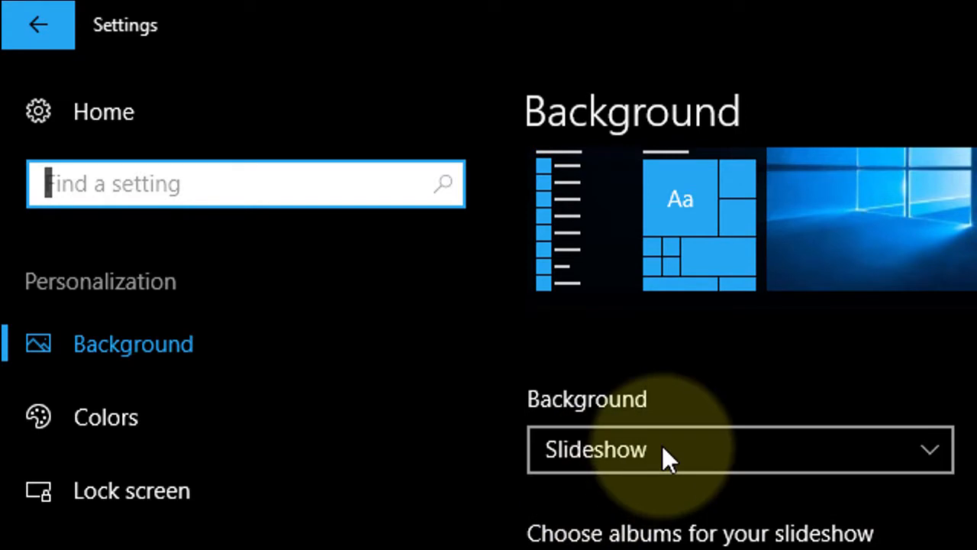
{"action": "left_click", "coordinate": [662, 449]}
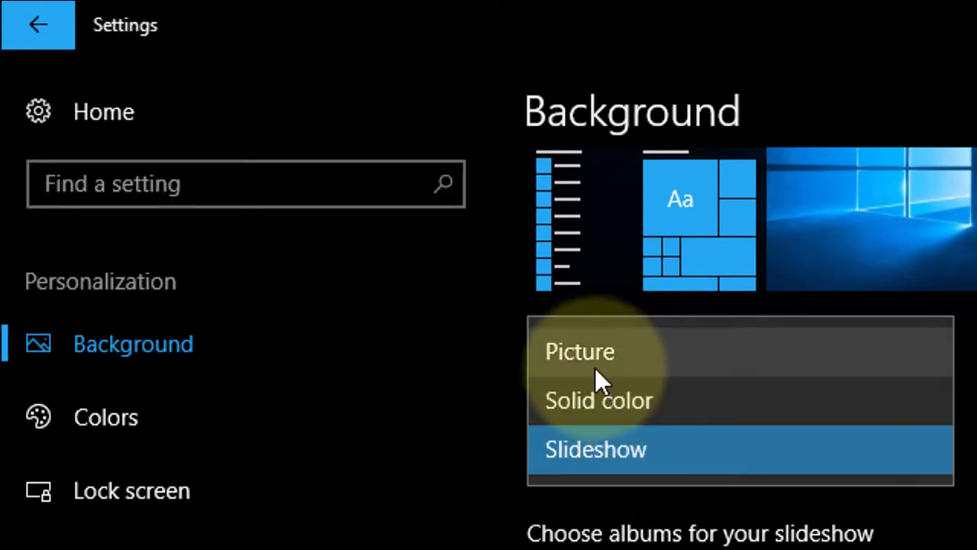
{"action": "left_click", "coordinate": [581, 352]}
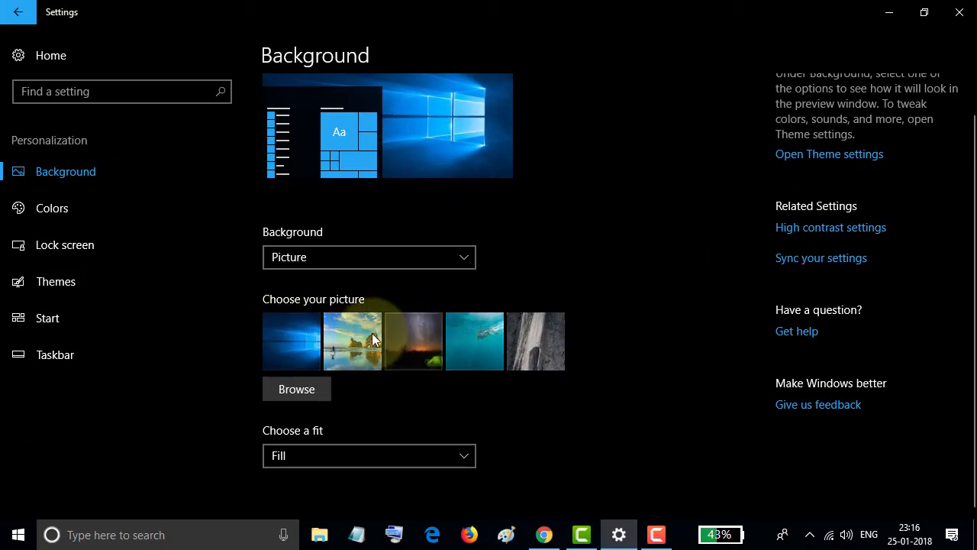
Choose the image IMG_20171101_090644 from the Desktop's appi folder as the background picture
{"action": "left_click", "coordinate": [293, 389]}
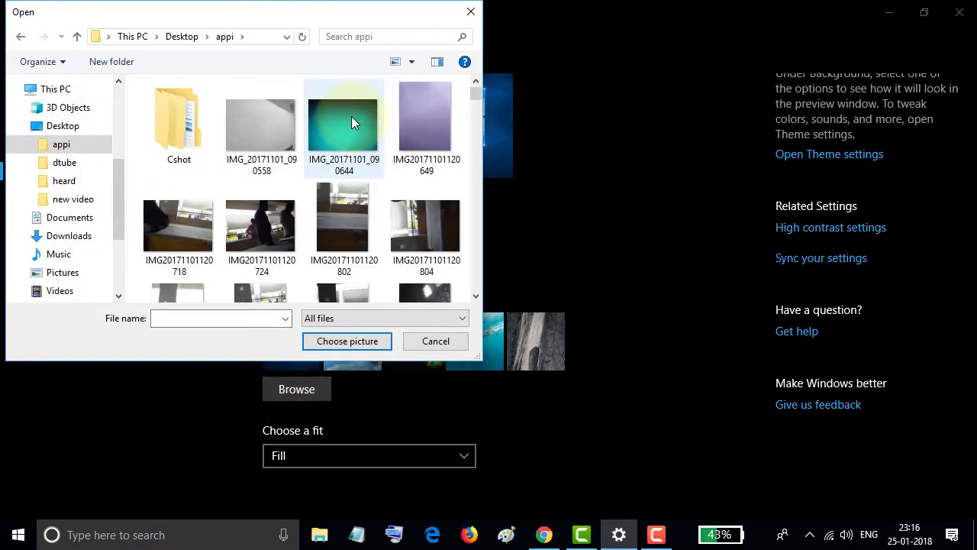
{"action": "left_click", "coordinate": [351, 122]}
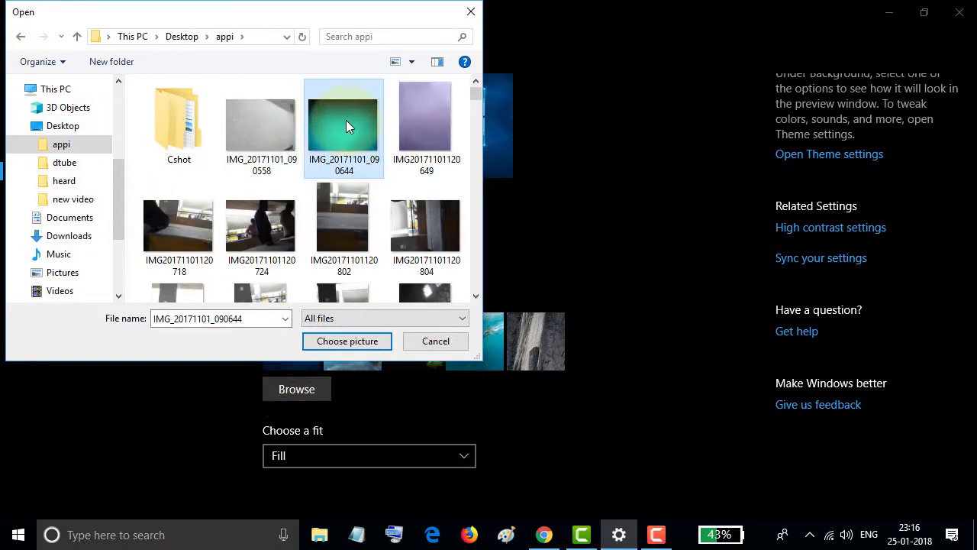
{"action": "left_click", "coordinate": [336, 344]}
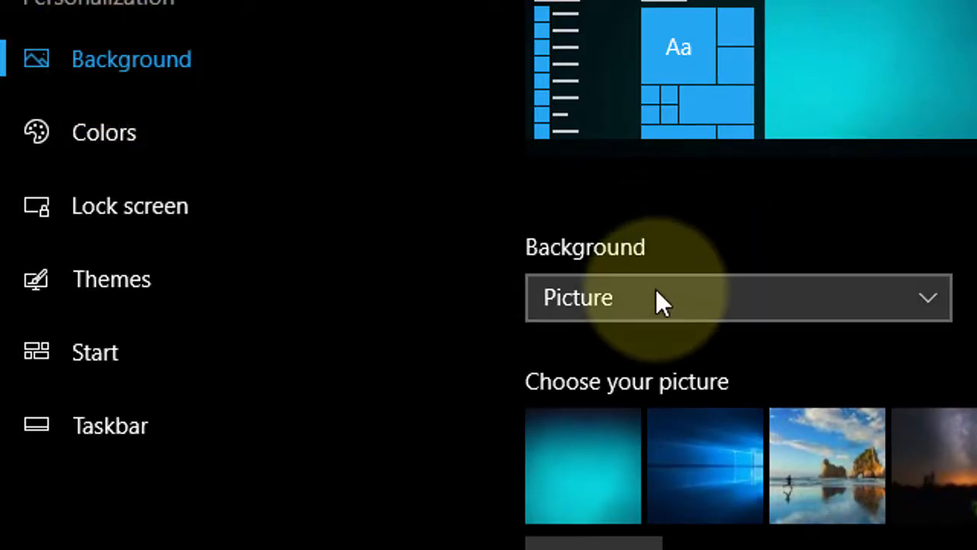
Change the background type to Solid color and pick the Moss color
{"action": "left_click", "coordinate": [656, 289]}
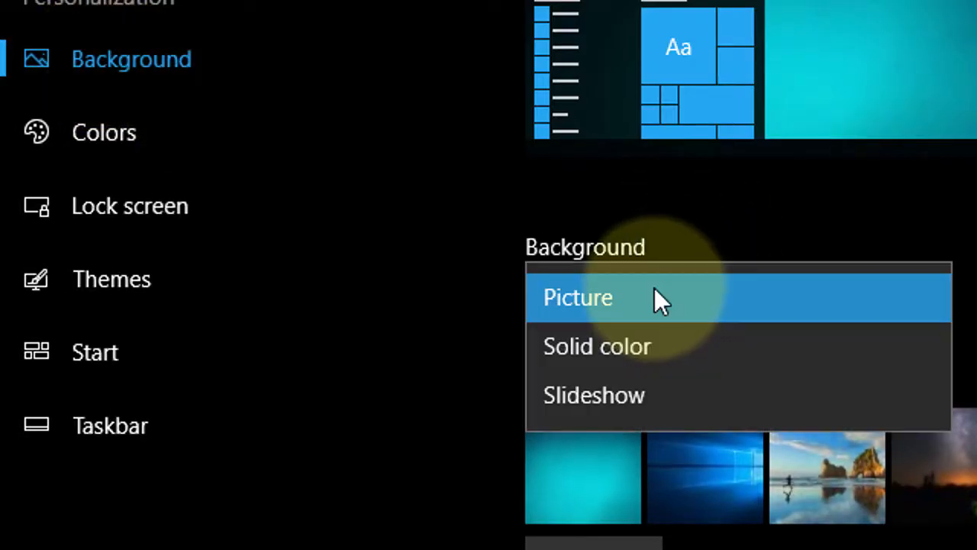
{"action": "left_click", "coordinate": [601, 349]}
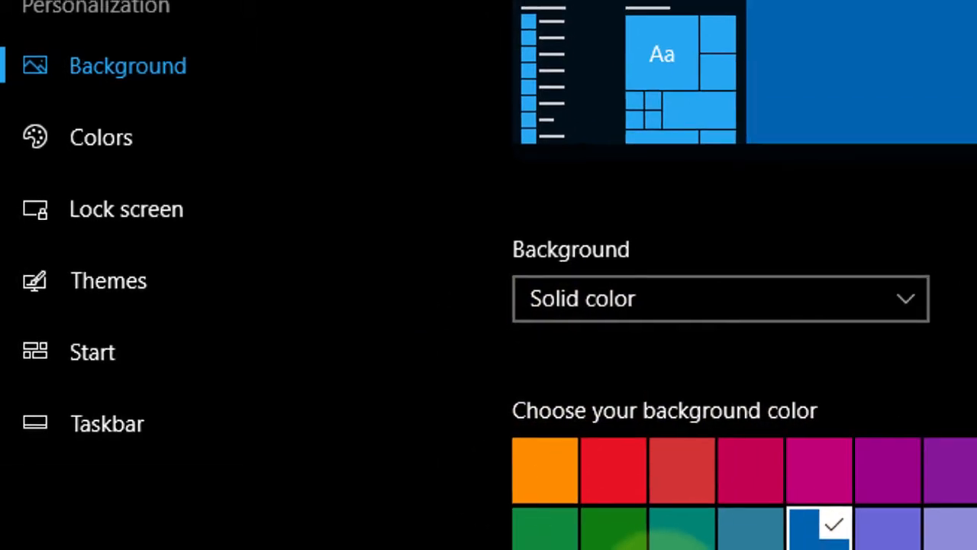
{"action": "left_click", "coordinate": [637, 547]}
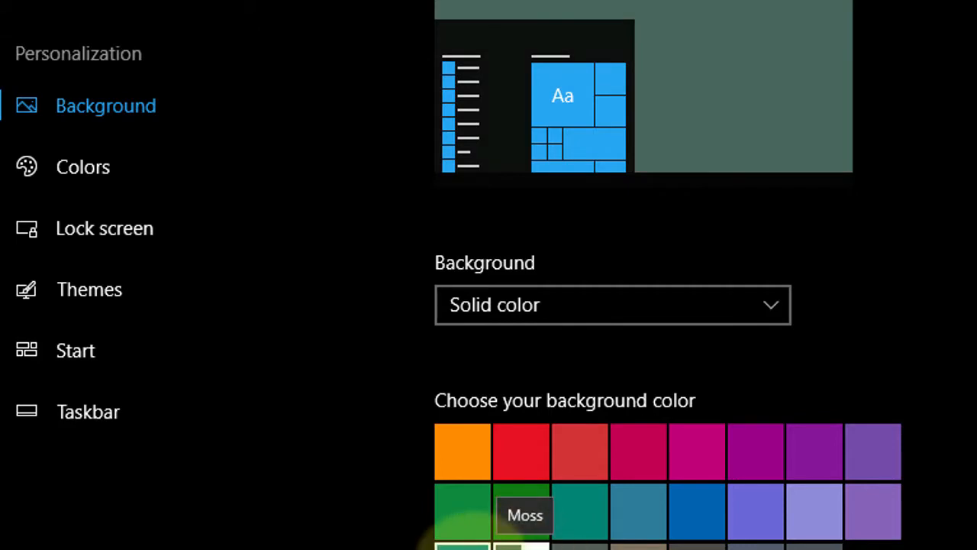
Switch the background to Slideshow and try to choose the Desktop's appi folder as its album
{"action": "left_click", "coordinate": [600, 305]}
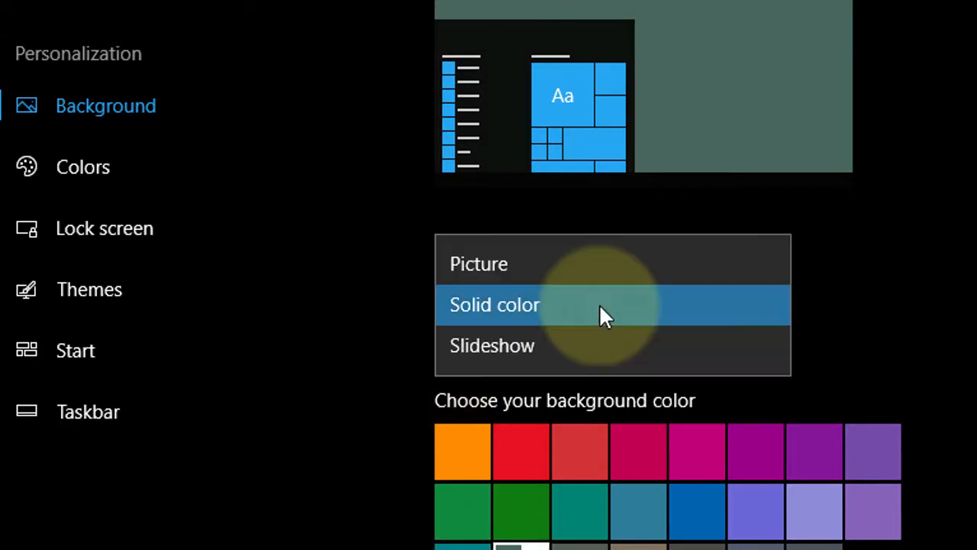
{"action": "left_click", "coordinate": [557, 347]}
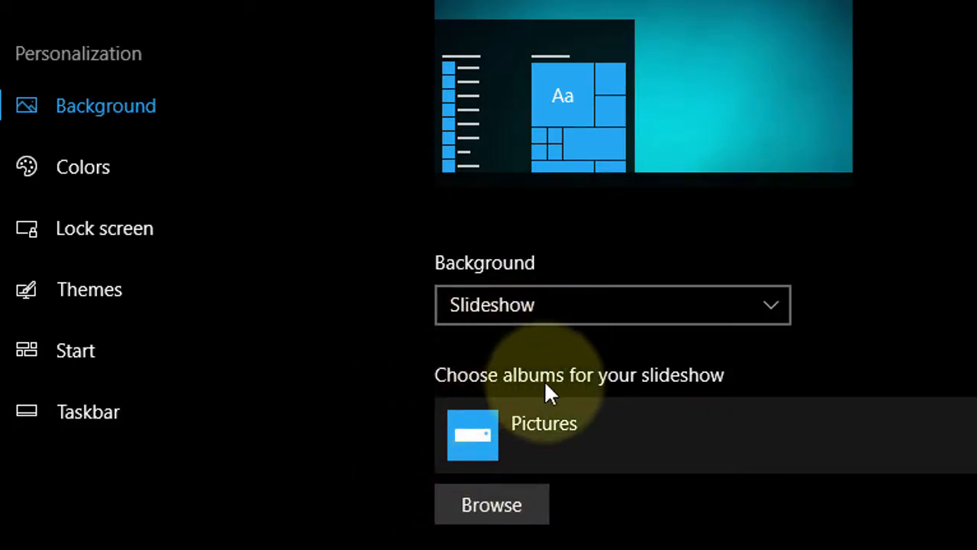
{"action": "left_click", "coordinate": [498, 504]}
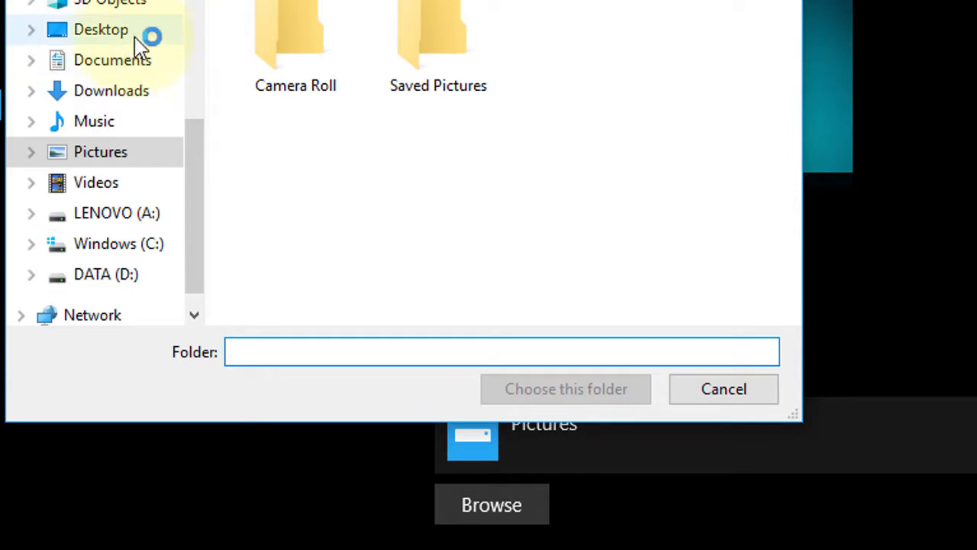
{"action": "left_click", "coordinate": [122, 32]}
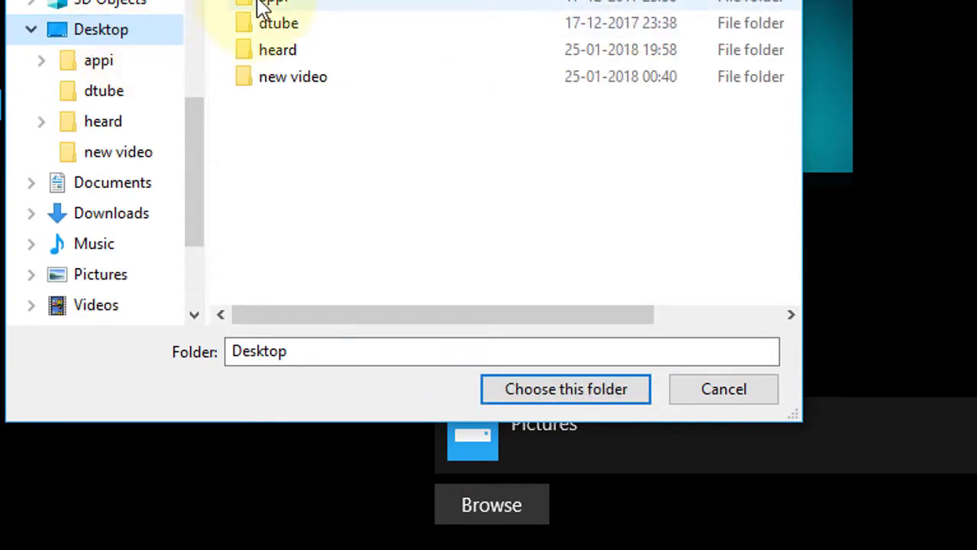
{"action": "double_click", "coordinate": [263, 6]}
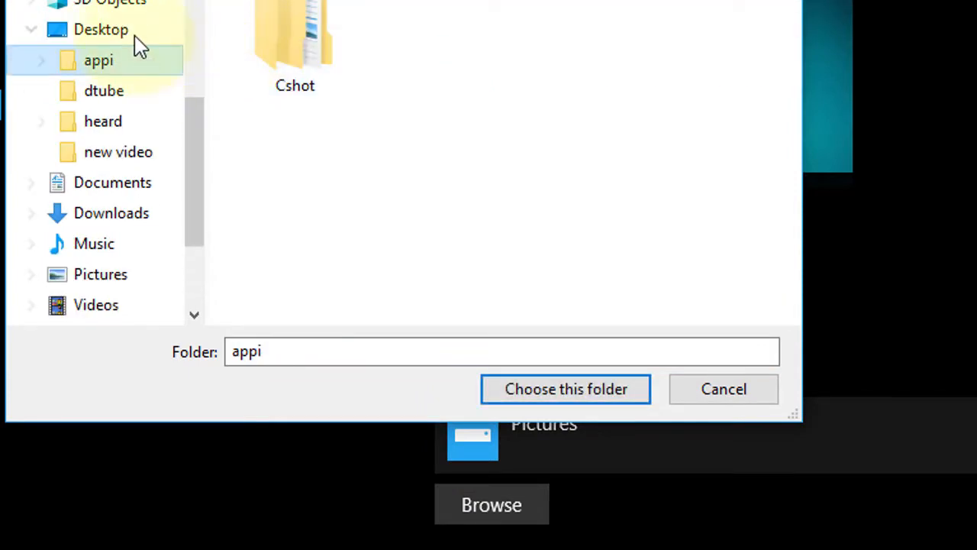
{"action": "left_click", "coordinate": [566, 389]}
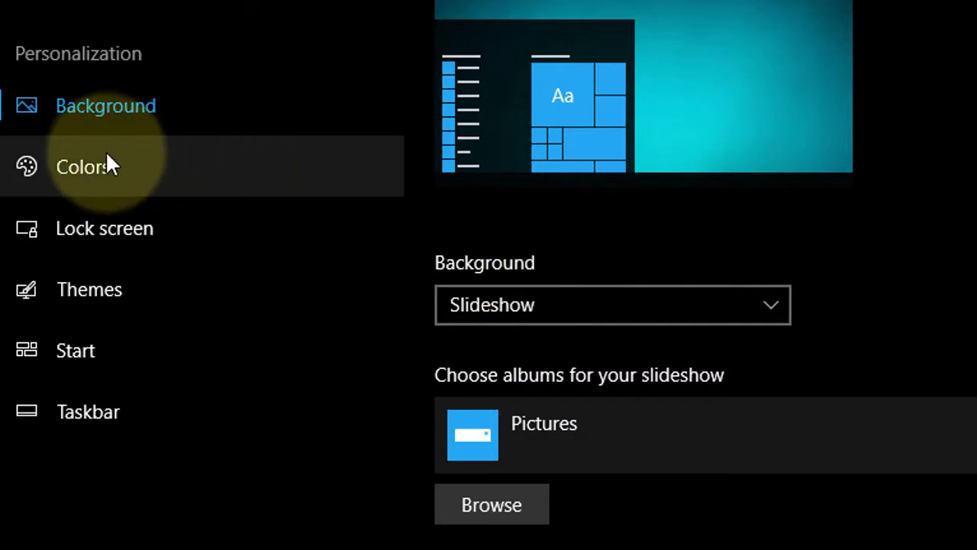
In the Colors settings, enable automatically picking an accent color from the background
{"action": "left_click", "coordinate": [94, 169]}
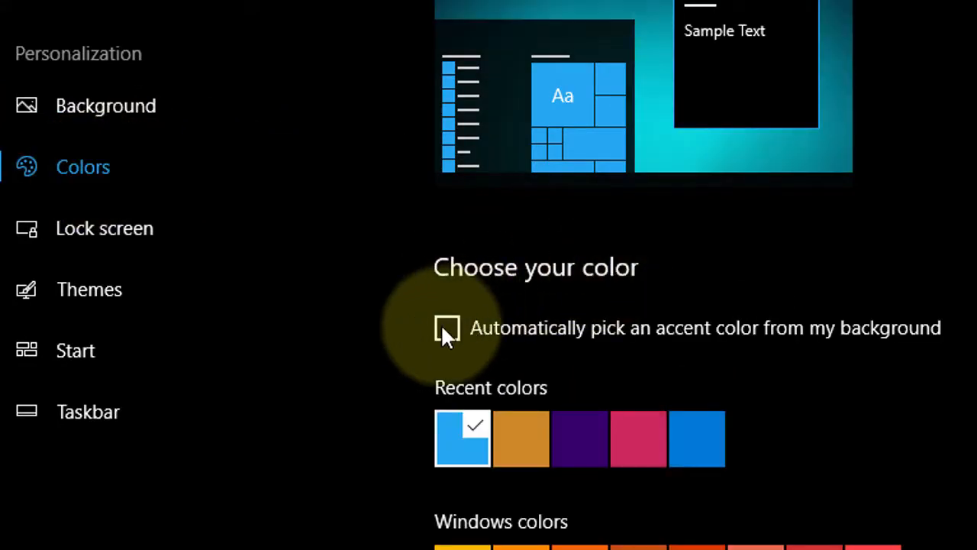
{"action": "left_click", "coordinate": [445, 330]}
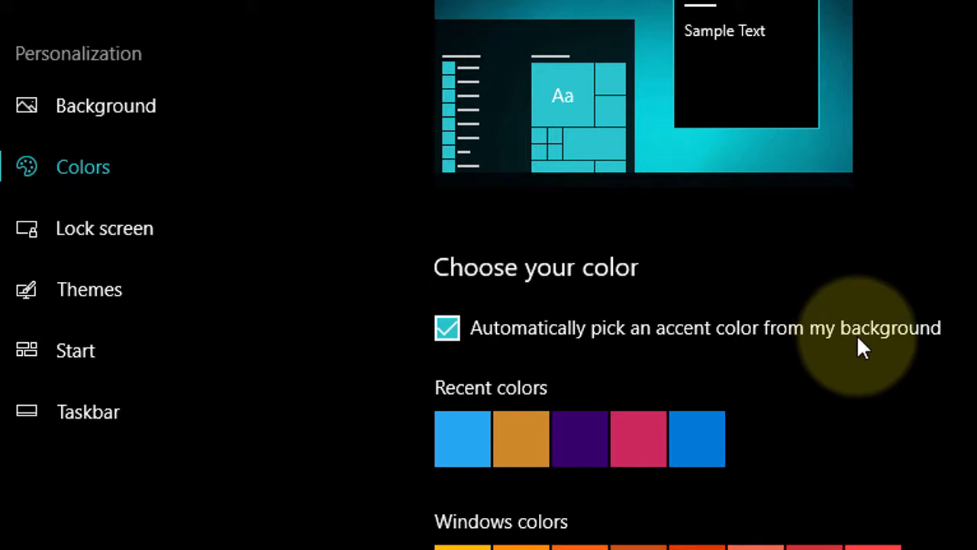
Create a custom pink accent color and apply it
{"action": "scroll", "coordinate": [858, 332], "scroll_direction": "down", "scroll_amount": 3}
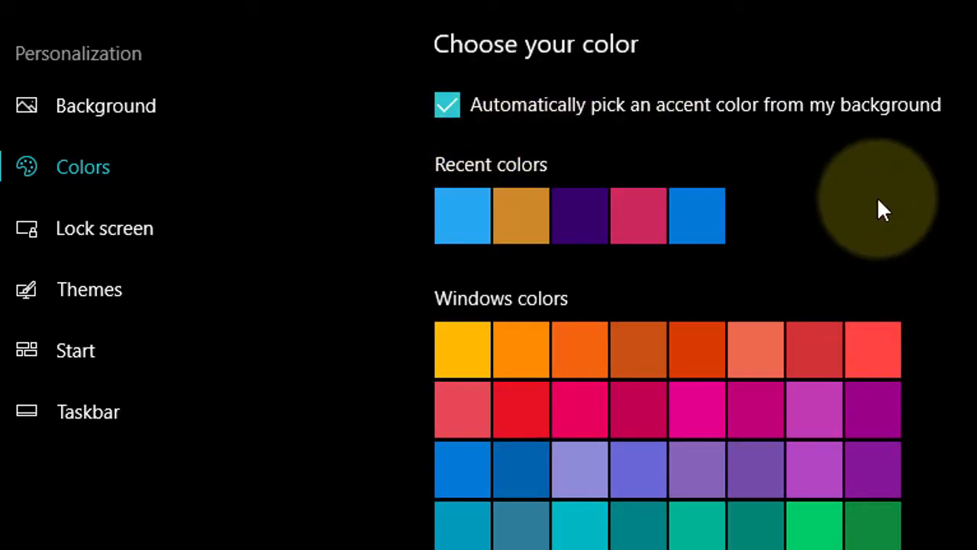
{"action": "scroll", "coordinate": [891, 203], "scroll_direction": "down", "scroll_amount": 2}
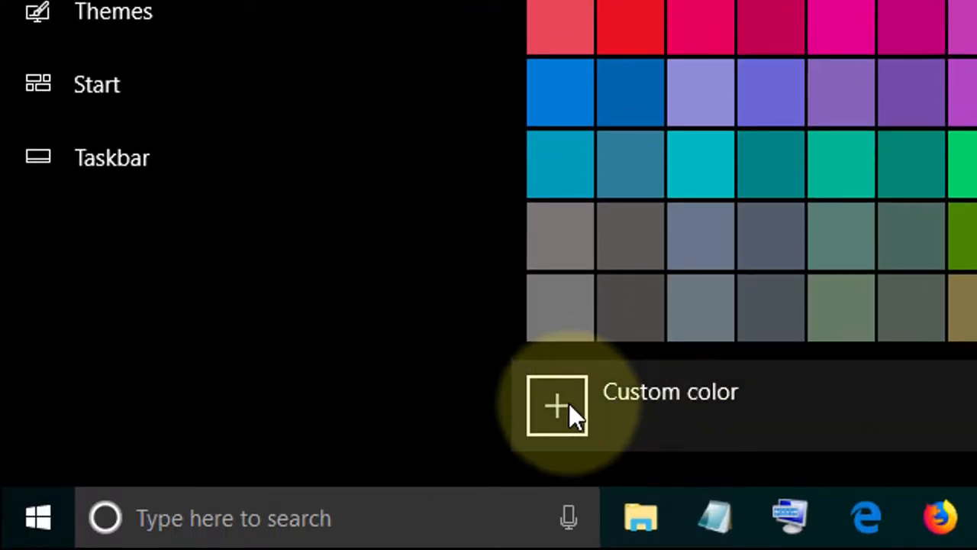
{"action": "left_click", "coordinate": [569, 403]}
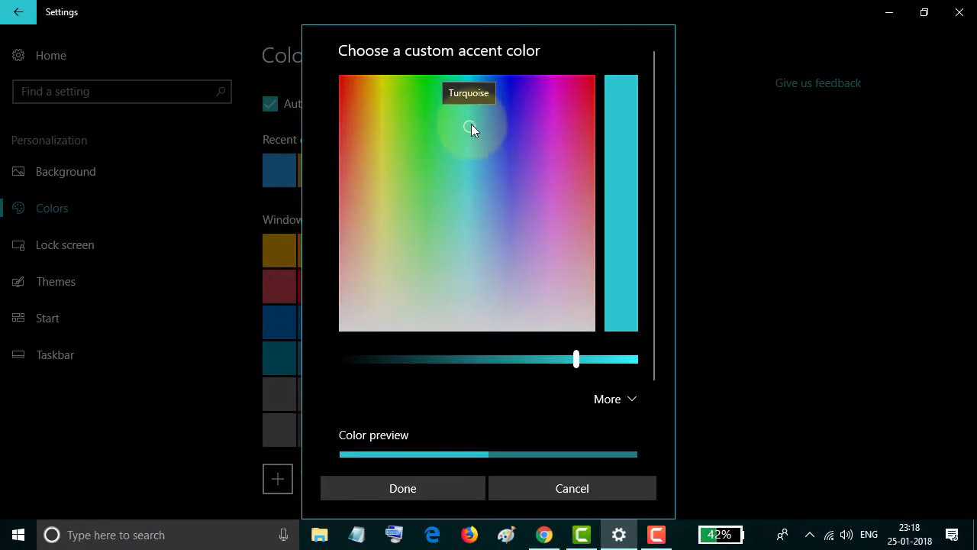
{"action": "left_click_drag", "start_coordinate": [471, 126], "coordinate": [570, 85]}
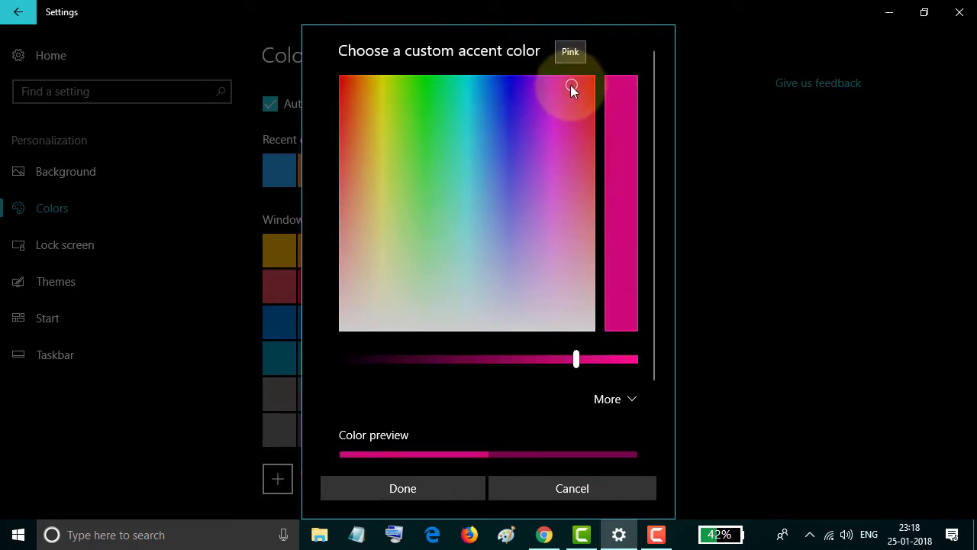
{"action": "left_click", "coordinate": [415, 487]}
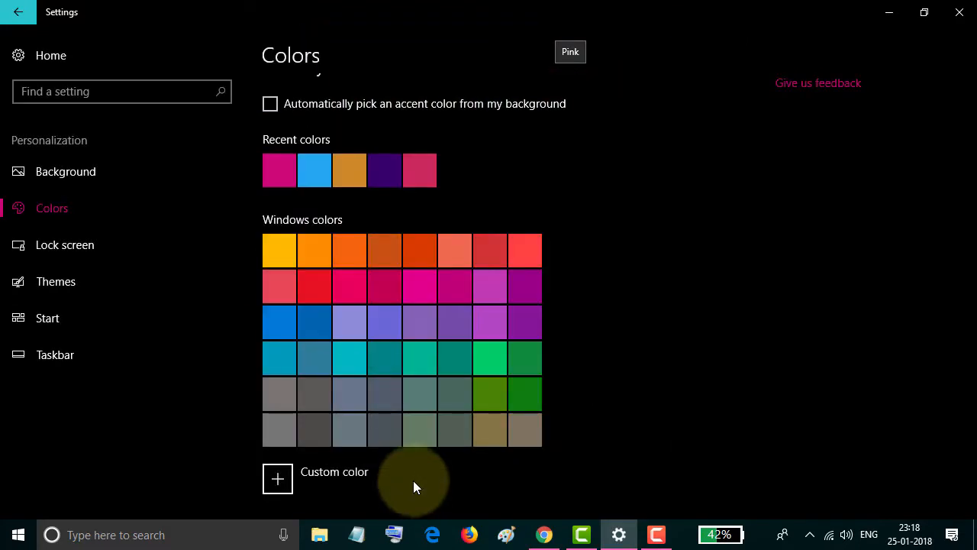
{"action": "scroll", "coordinate": [372, 392], "scroll_direction": "up", "scroll_amount": 3}
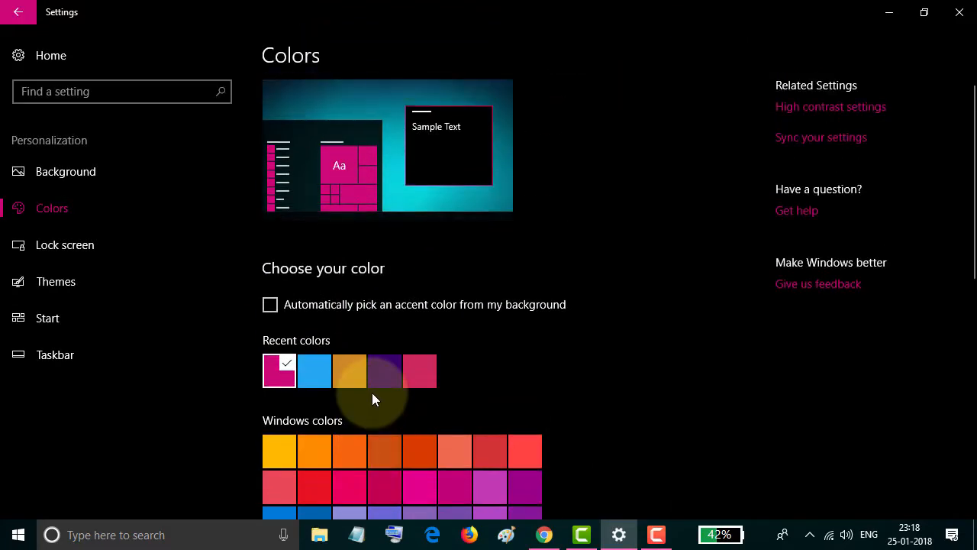
Show the accent color on title bars and on Start, taskbar, and action center
{"action": "scroll", "coordinate": [371, 392], "scroll_direction": "down", "scroll_amount": 5}
{"action": "scroll", "coordinate": [372, 393], "scroll_direction": "down", "scroll_amount": 3}
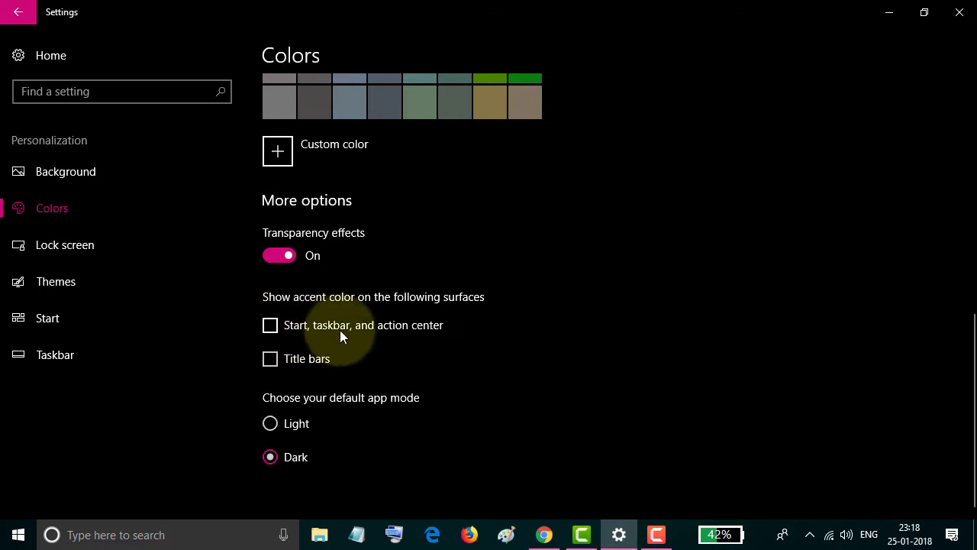
{"action": "left_click", "coordinate": [271, 360]}
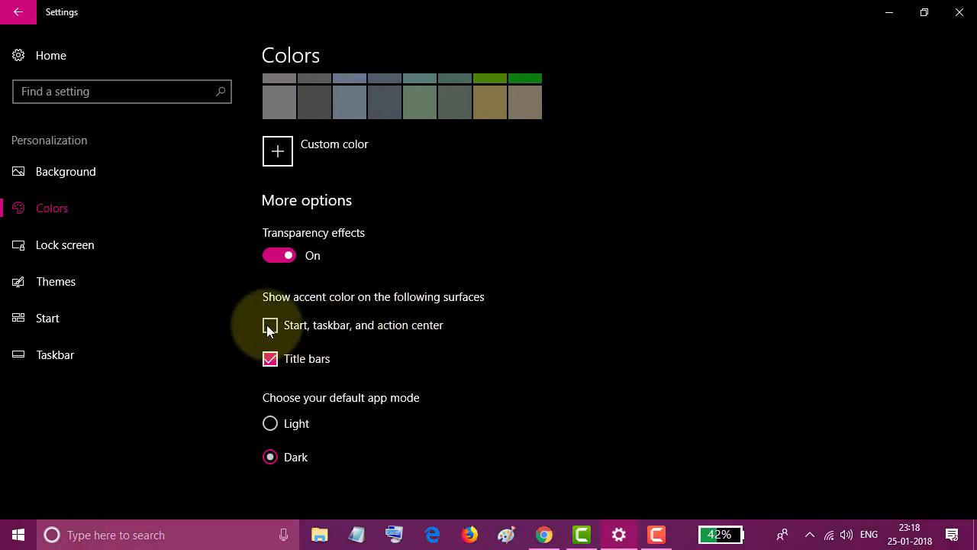
{"action": "left_click", "coordinate": [269, 326]}
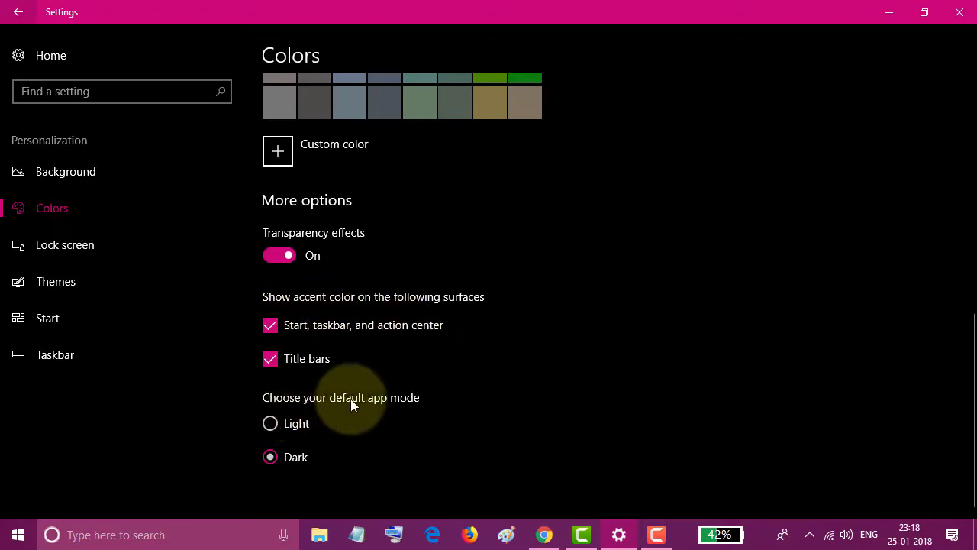
Set the default app mode to Light and stop showing the accent color on title bars, Start, taskbar, and action center
{"action": "left_click", "coordinate": [270, 425]}
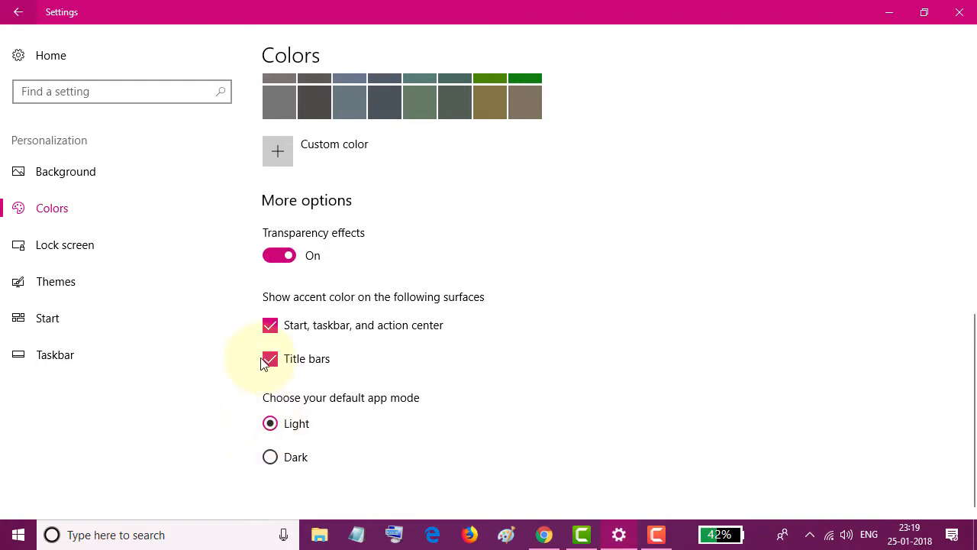
{"action": "left_click", "coordinate": [267, 328]}
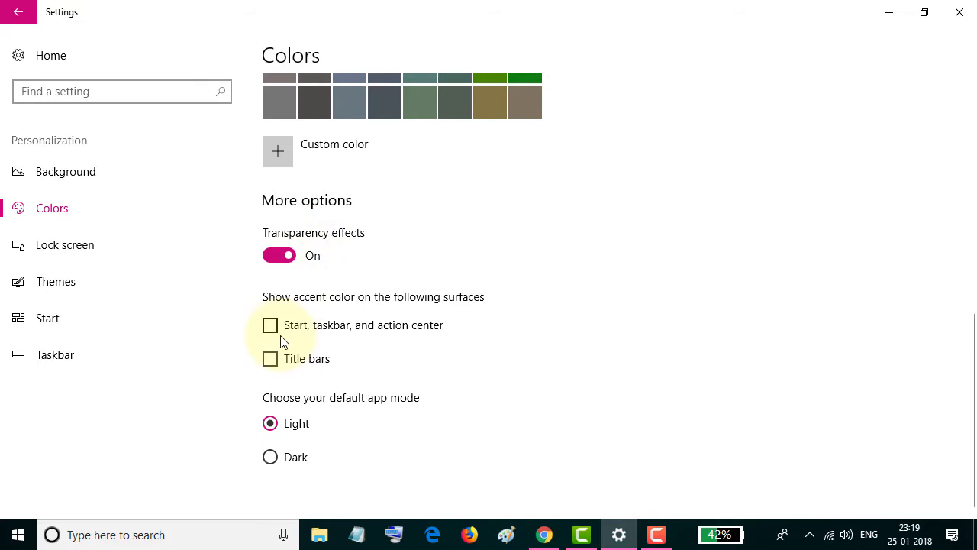
Save the current personalization settings as a custom theme named "my first theme"
{"action": "left_click", "coordinate": [48, 284]}
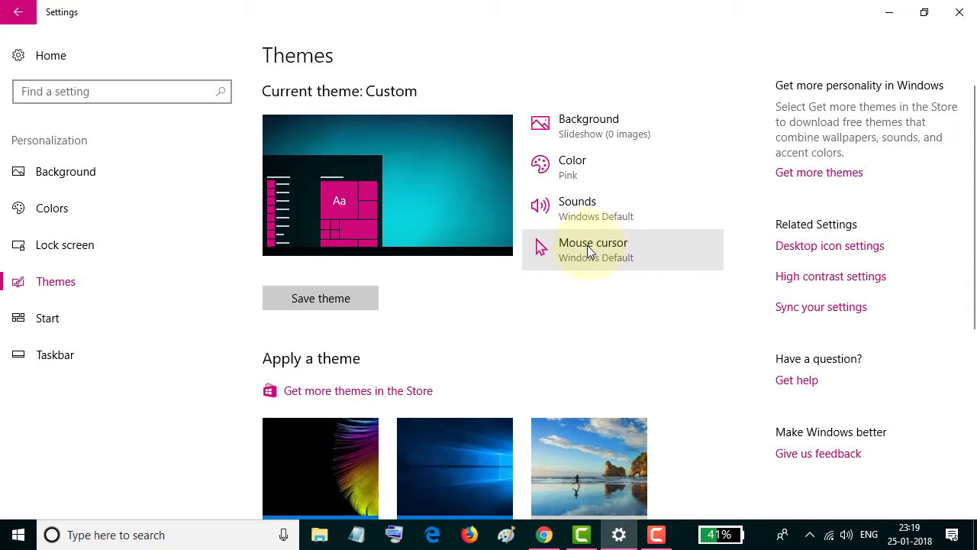
{"action": "scroll", "coordinate": [507, 300], "scroll_direction": "down", "scroll_amount": 3}
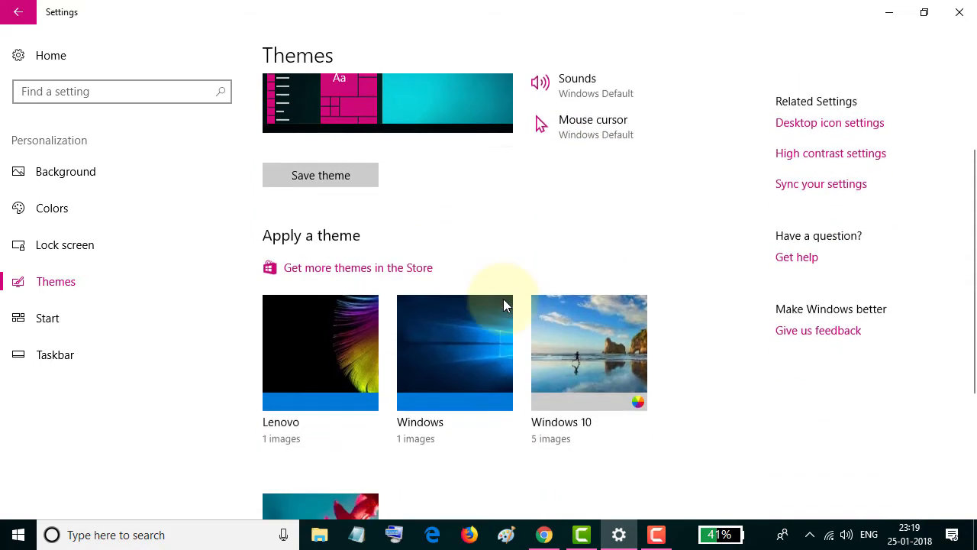
{"action": "scroll", "coordinate": [397, 267], "scroll_direction": "up", "scroll_amount": 1}
{"action": "left_click", "coordinate": [316, 236]}
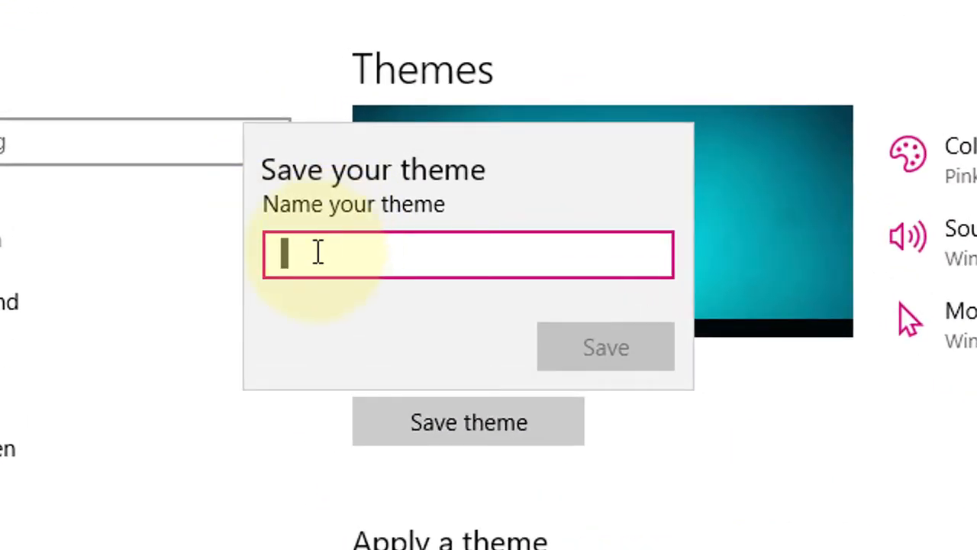
{"action": "type", "text": "my fi"}
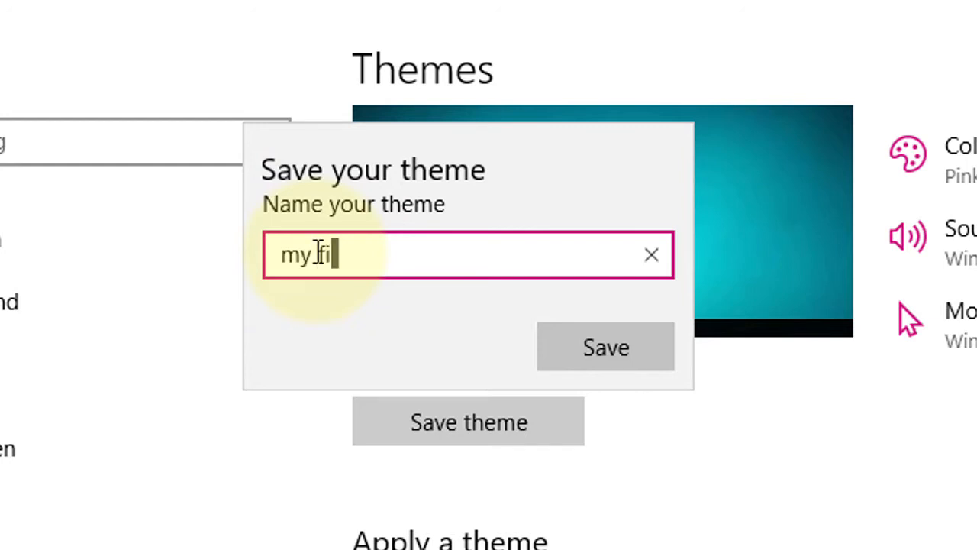
{"action": "type", "text": "rst"}
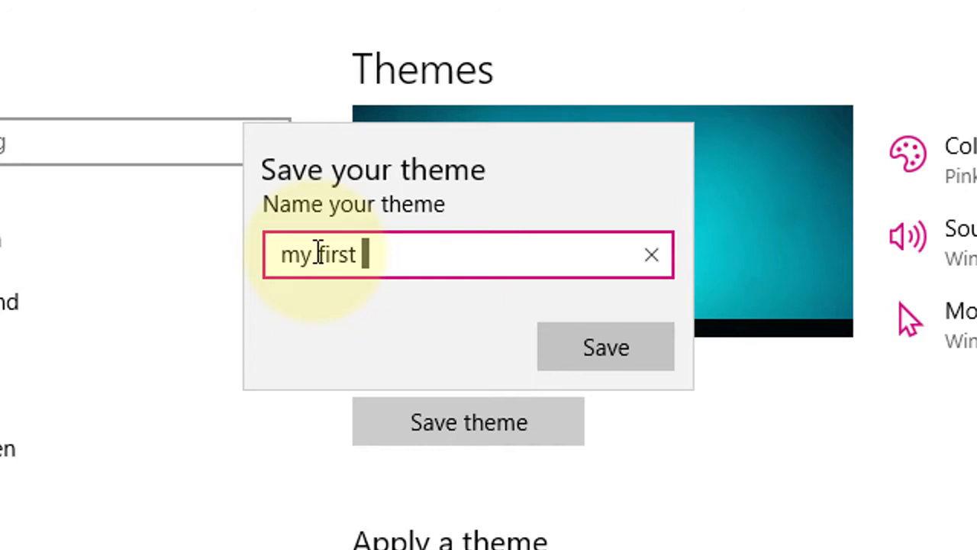
{"action": "type", "text": " the"}
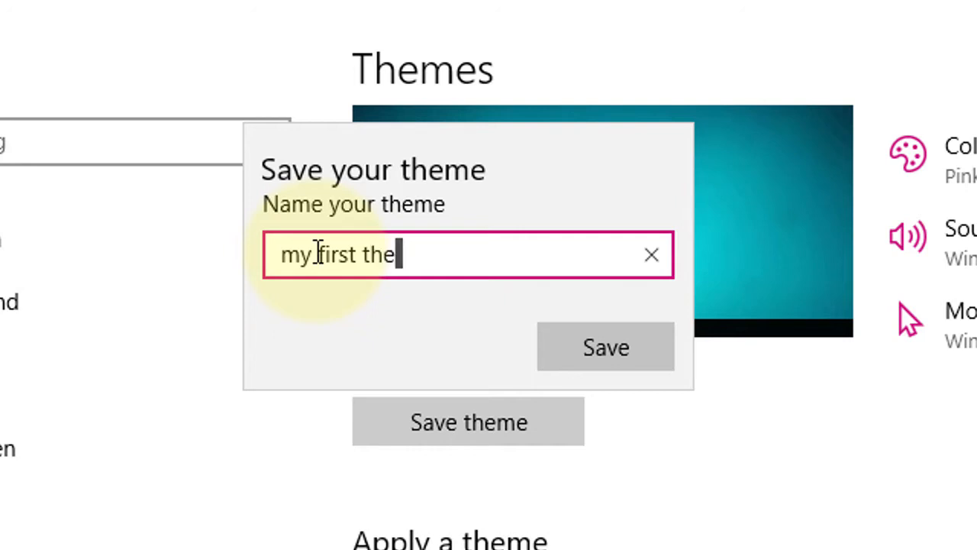
{"action": "type", "text": "me"}
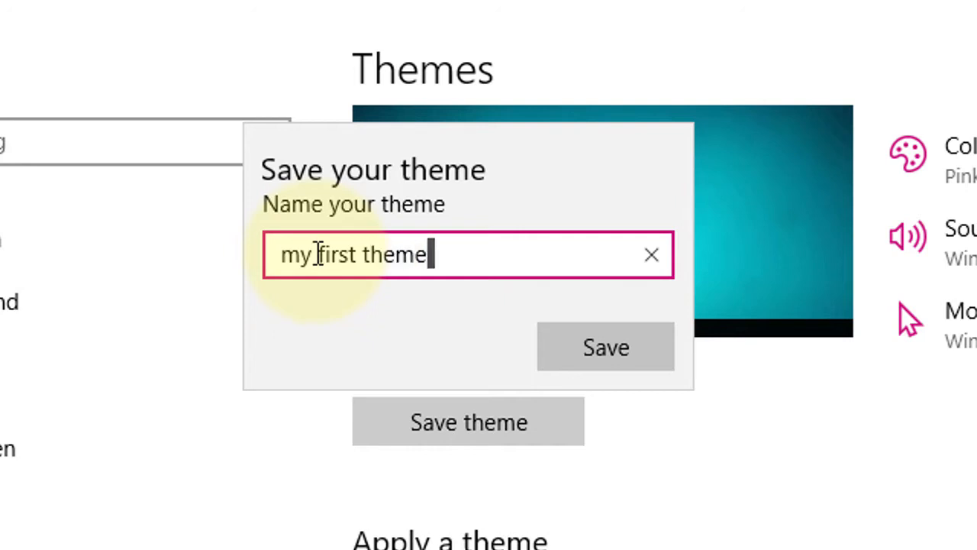
{"action": "left_click", "coordinate": [650, 351]}
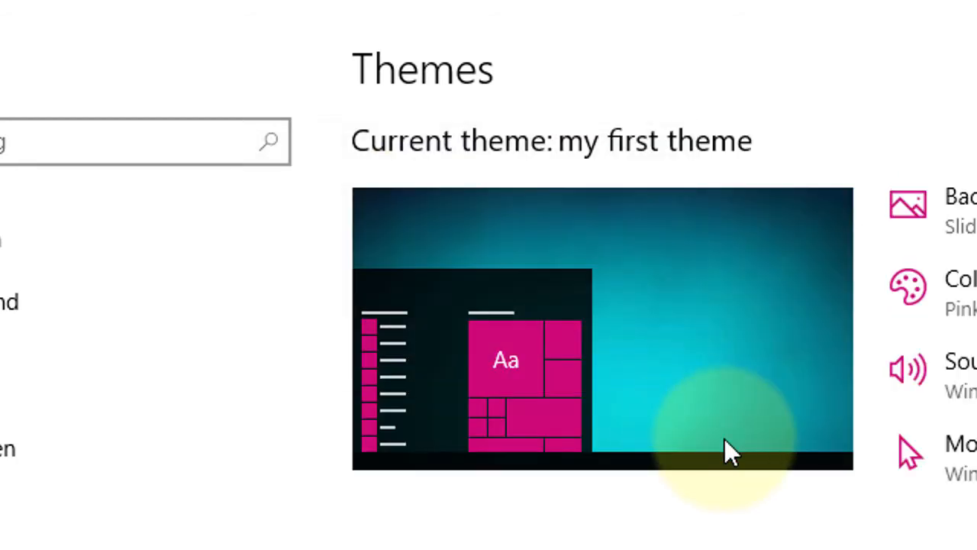
Find the saved "my first theme" among the available themes and apply it
{"action": "scroll", "coordinate": [724, 443], "scroll_direction": "down", "scroll_amount": 2}
{"action": "scroll", "coordinate": [725, 440], "scroll_direction": "down", "scroll_amount": 2}
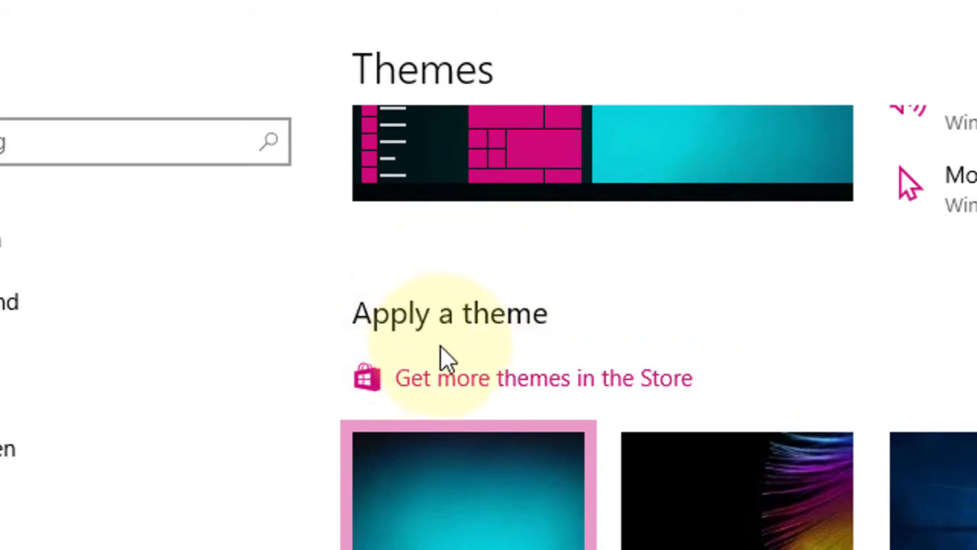
{"action": "scroll", "coordinate": [440, 347], "scroll_direction": "down", "scroll_amount": 4}
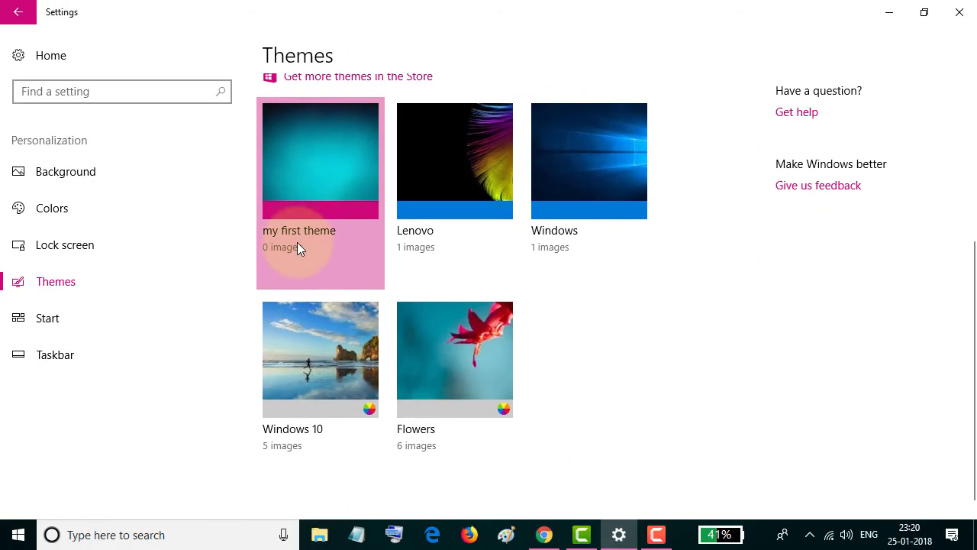
{"action": "scroll", "coordinate": [407, 432], "scroll_direction": "up", "scroll_amount": 2}
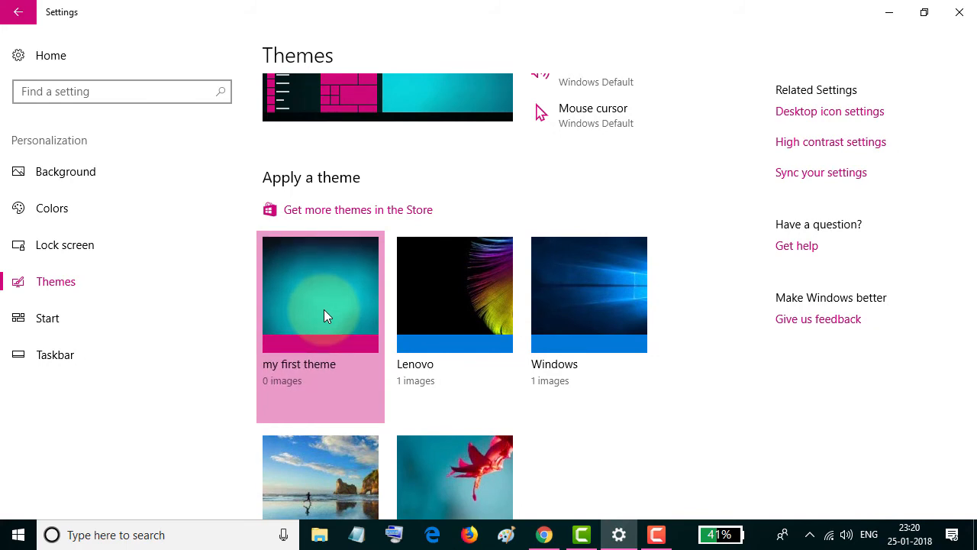
{"action": "left_click", "coordinate": [323, 309]}
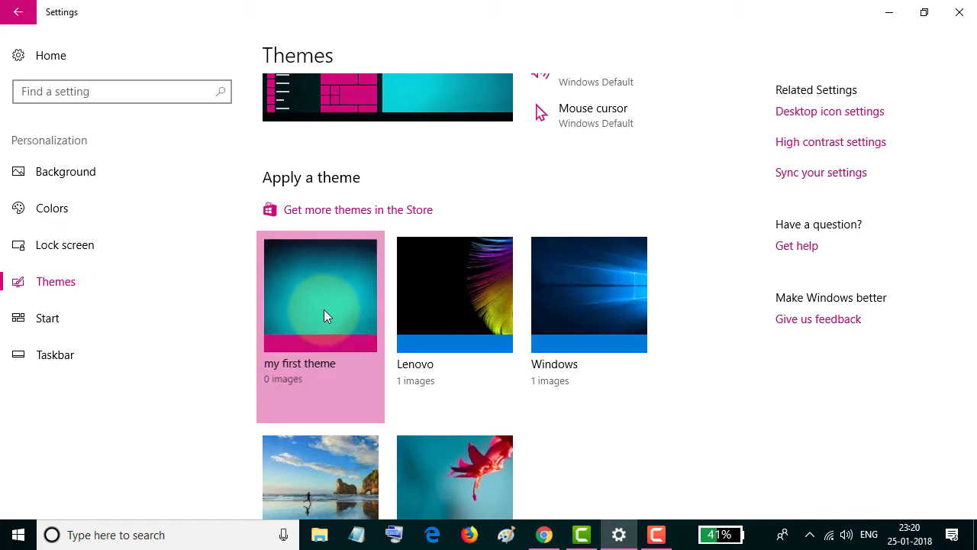